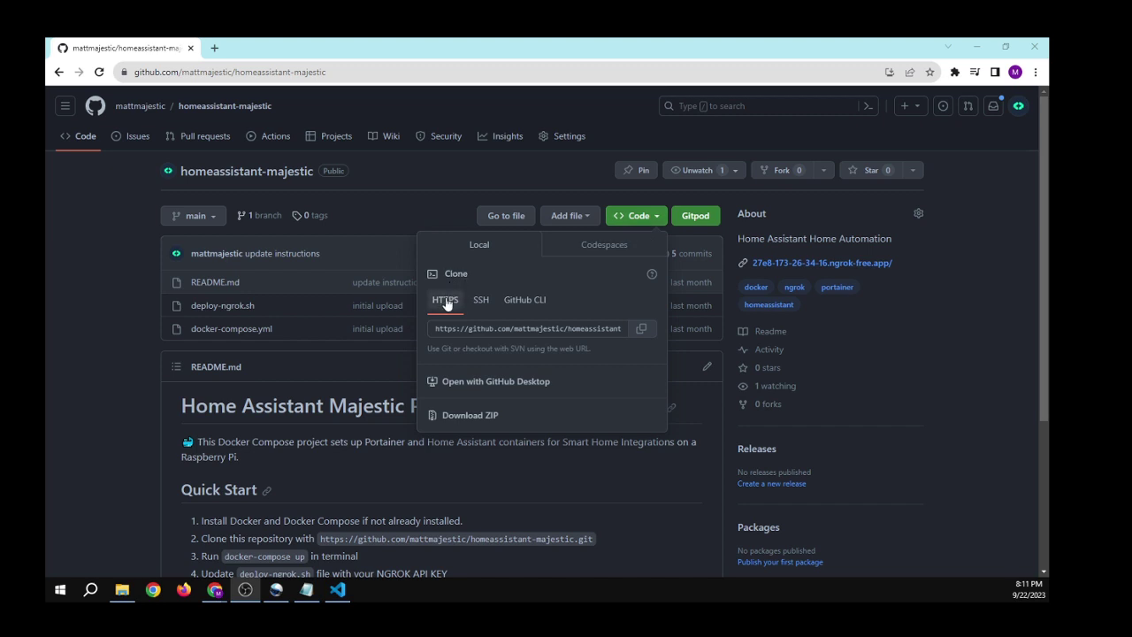
# Step: Copy the repository's HTTPS clone URL from GitHub
pyautogui.click(641, 335)
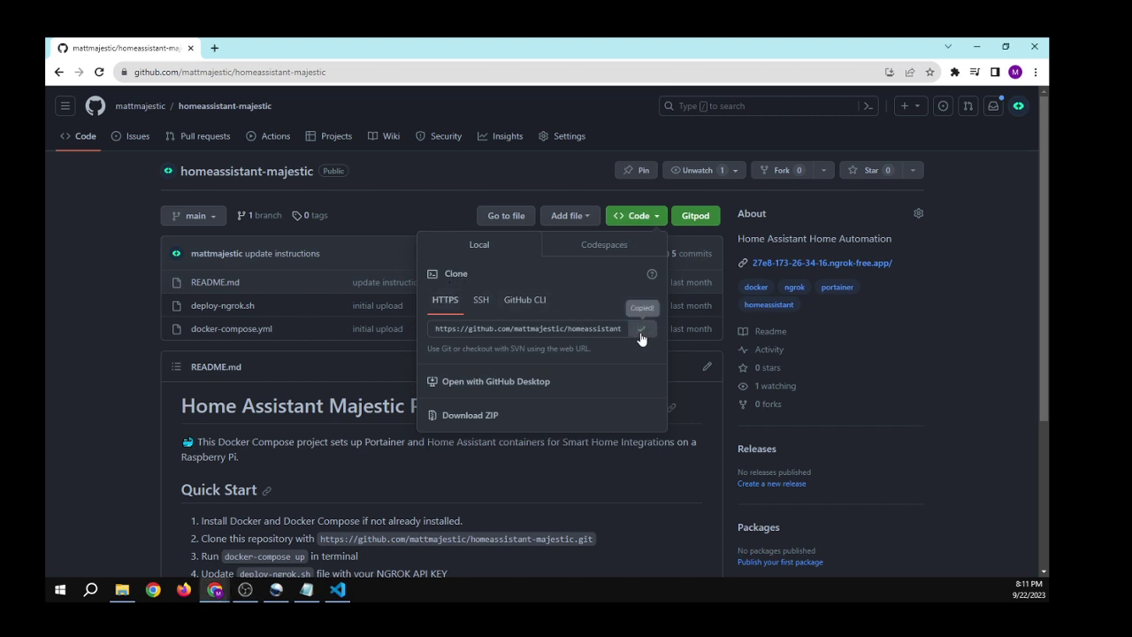
# Step: Run 'git clone' with the pasted URL in the VS Code terminal to clone homeassistant-majestic
pyautogui.click(977, 46)
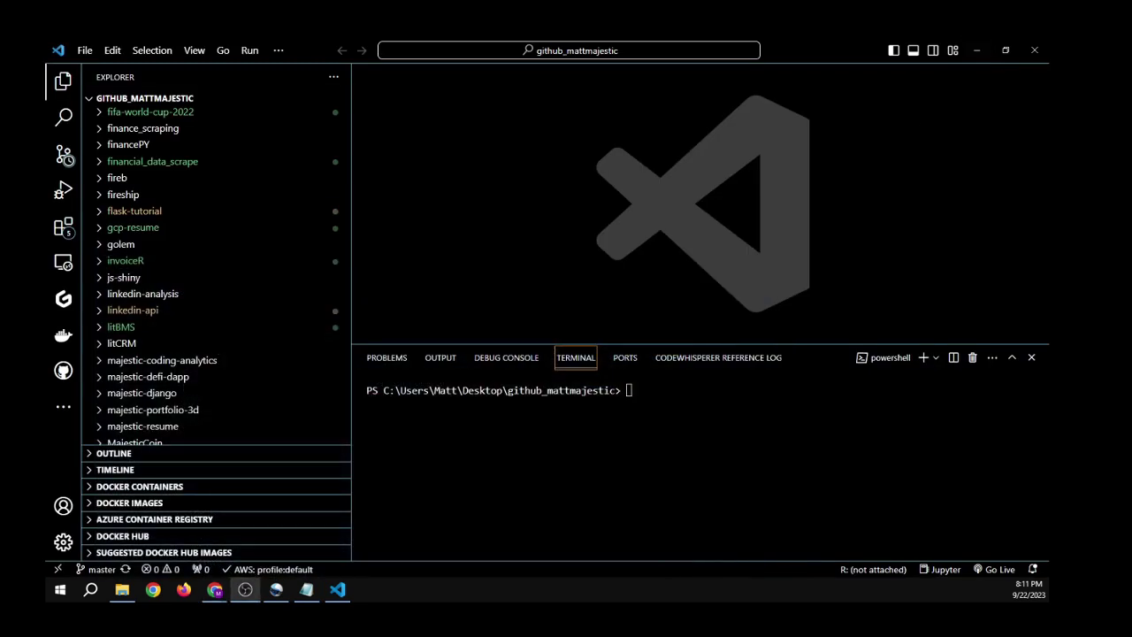
pyautogui.write('git ')
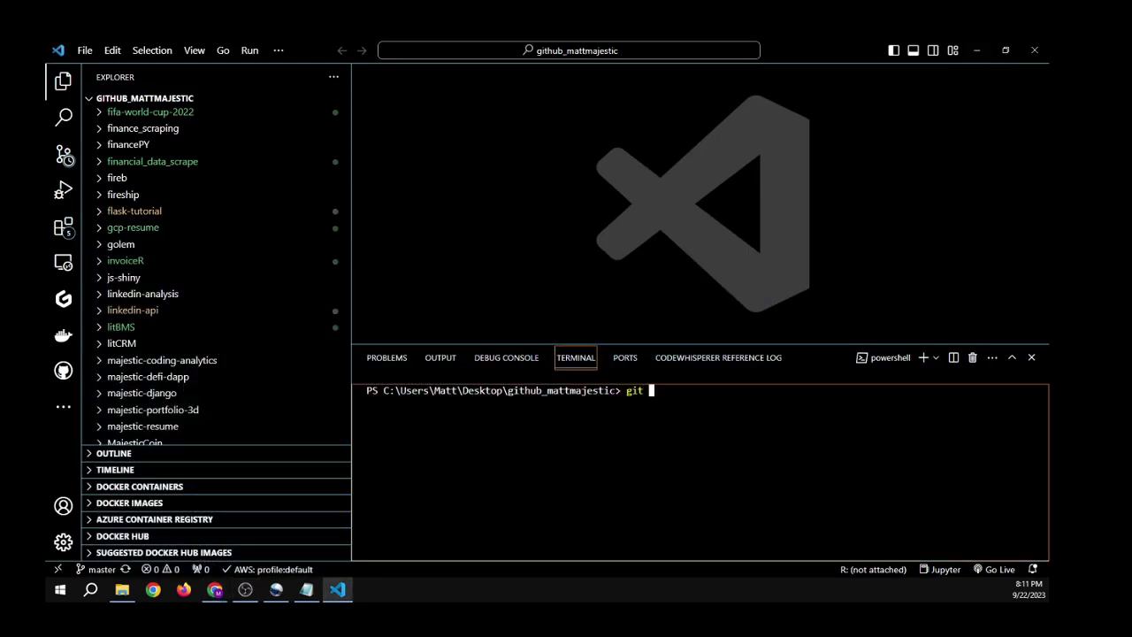
pyautogui.write('clo')
pyautogui.write('ne')
pyautogui.hotkey('ctrl', 'v')
pyautogui.press('Return')
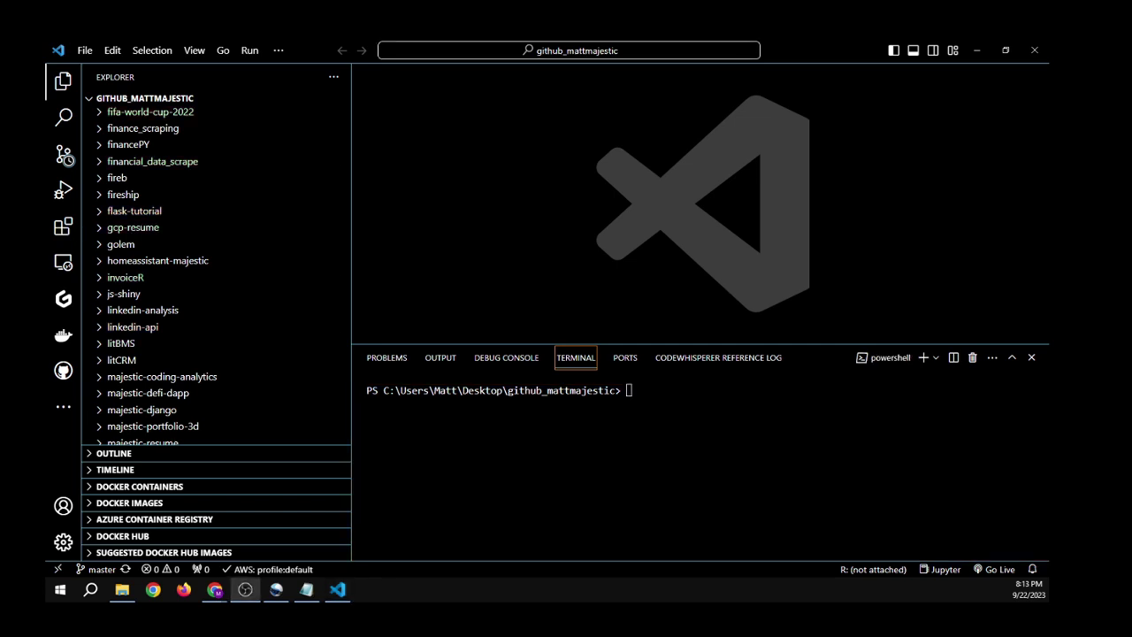
# Step: Open the github_mattmajestic/homeassistant-majestic folder as the VS Code workspace
pyautogui.click(85, 51)
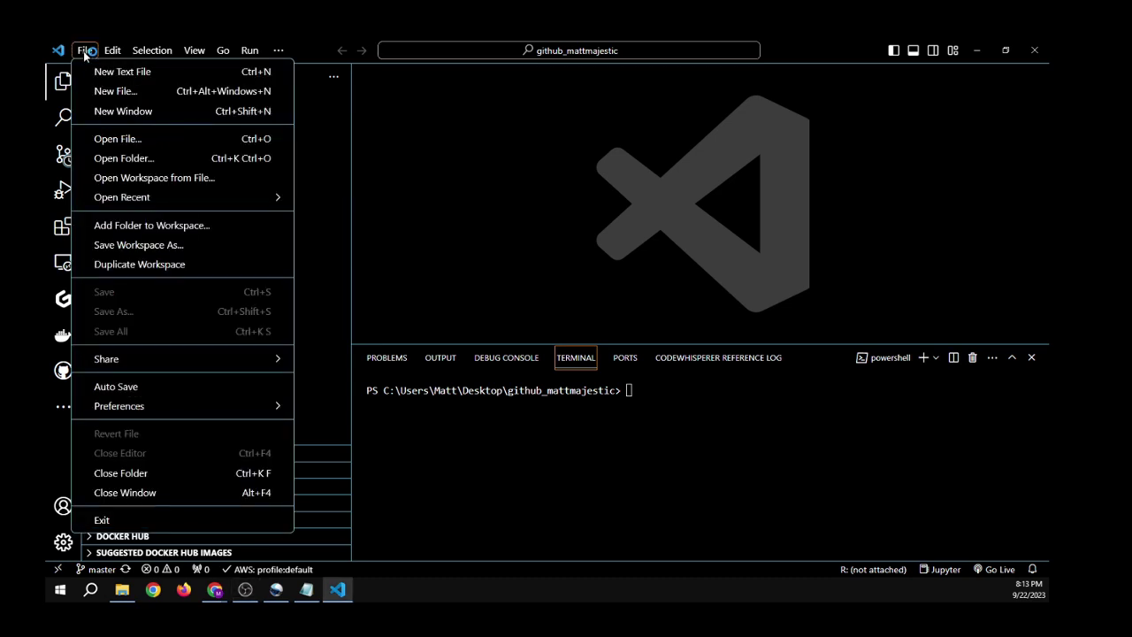
pyautogui.click(154, 164)
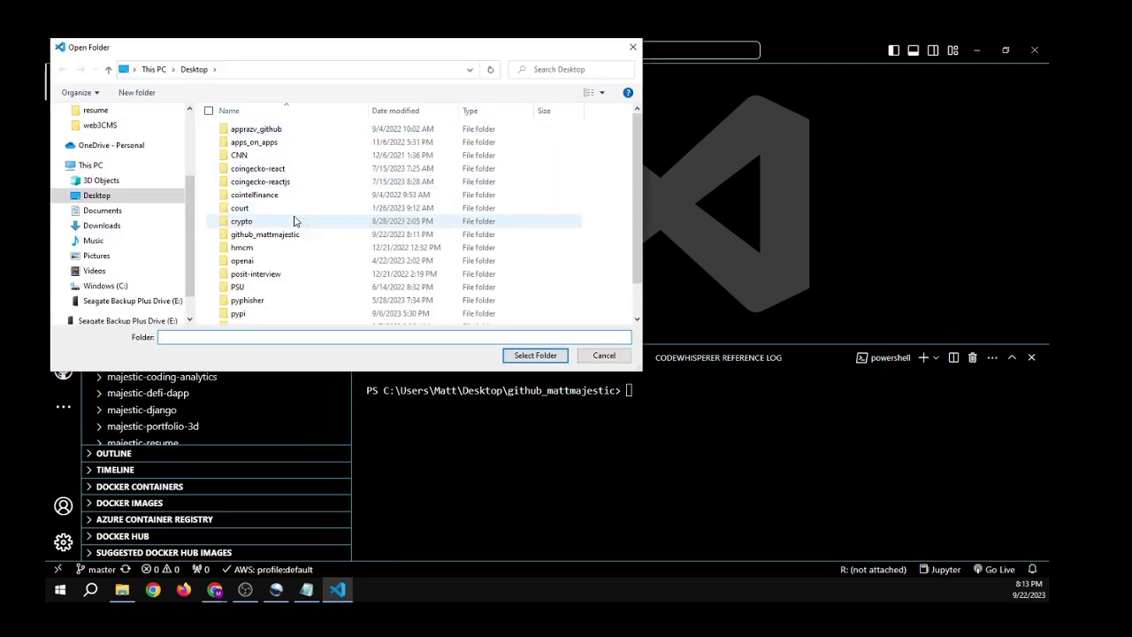
pyautogui.doubleClick(274, 238)
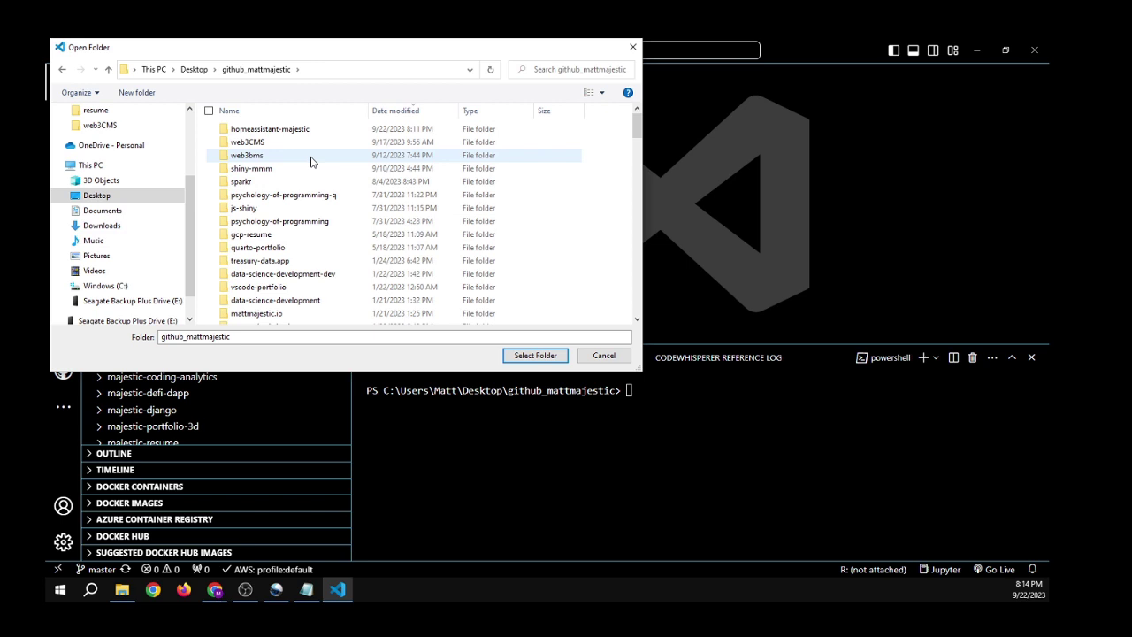
pyautogui.doubleClick(281, 132)
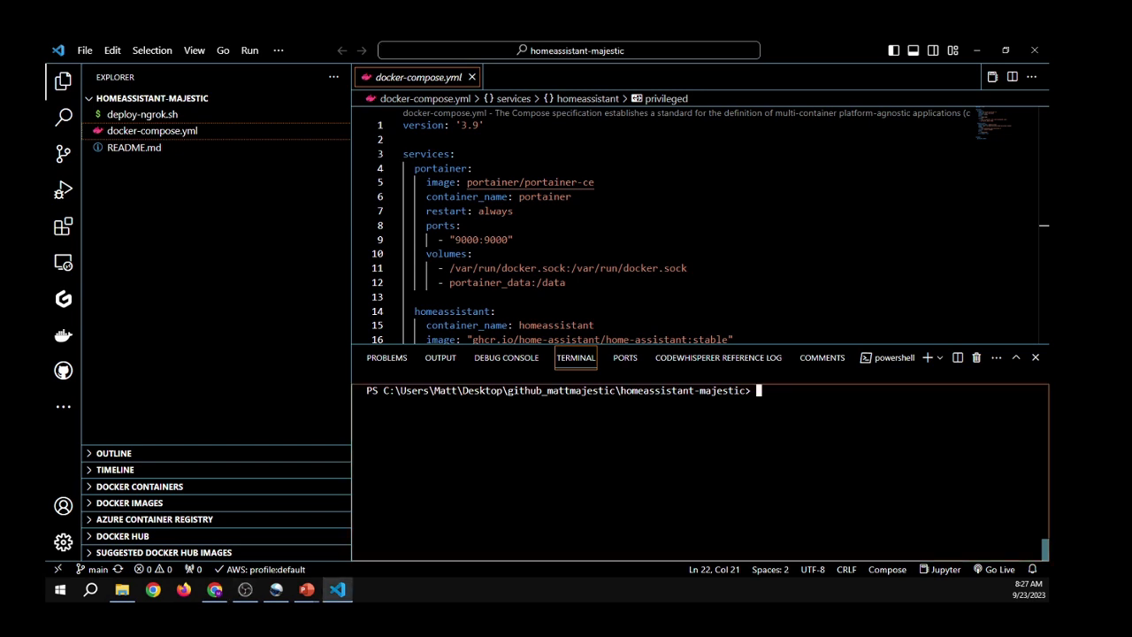
# Step: Run 'docker-compose up' in the terminal to launch the Portainer and Home Assistant stack
pyautogui.write('docker-com')
pyautogui.write('po')
pyautogui.write('se up')
pyautogui.press('Return')
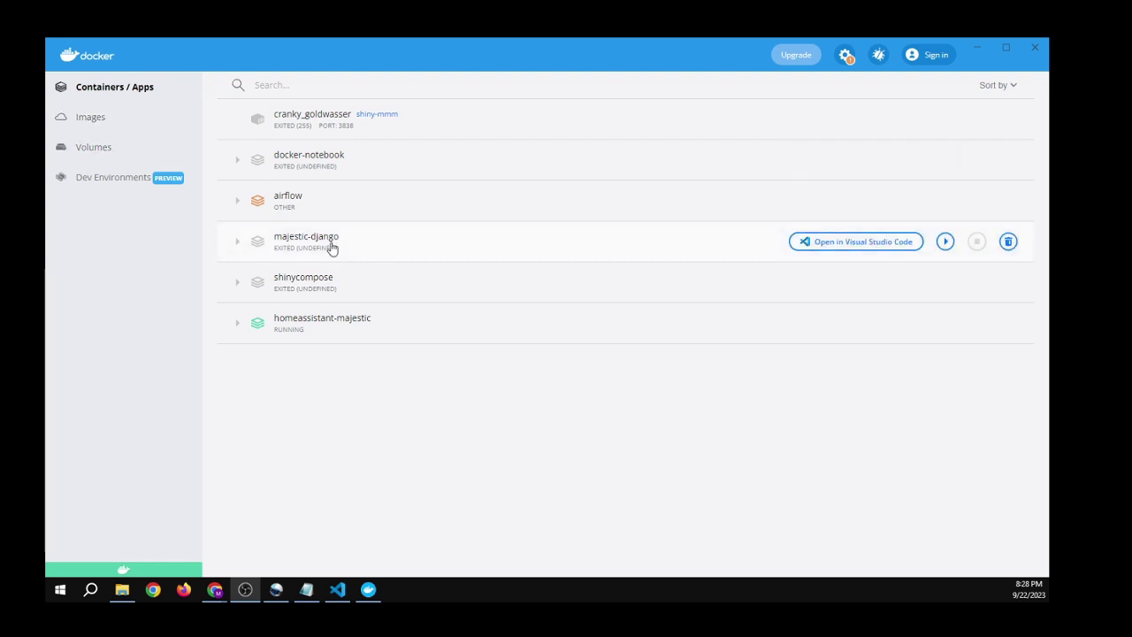
# Step: Expand the homeassistant-majestic containers in Docker Desktop and open portainer in the browser
pyautogui.click(236, 325)
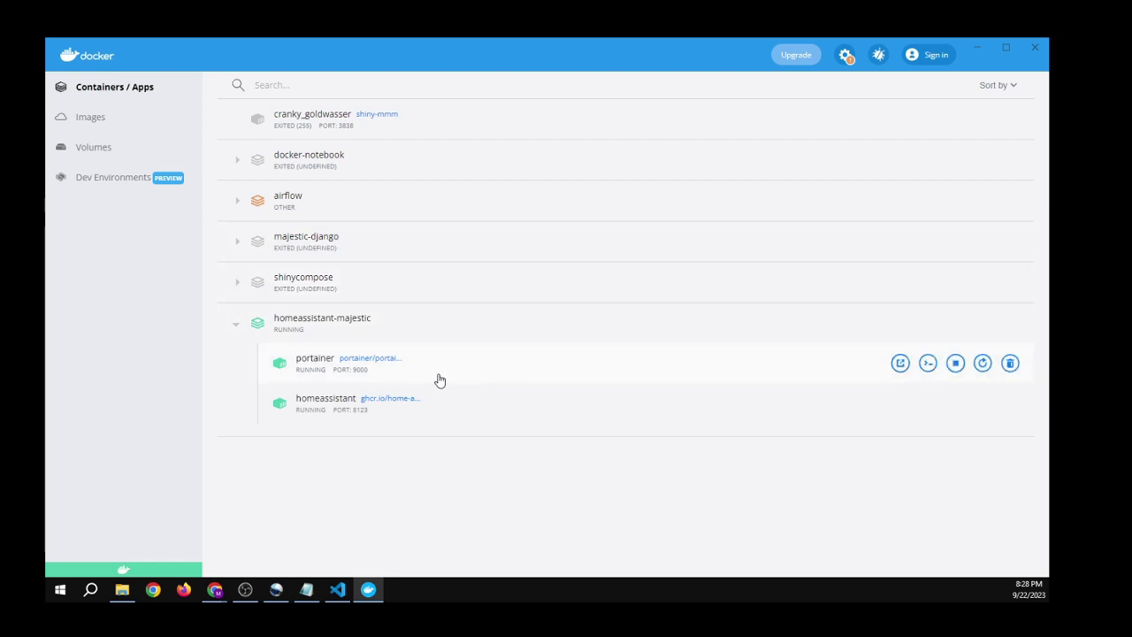
pyautogui.click(899, 366)
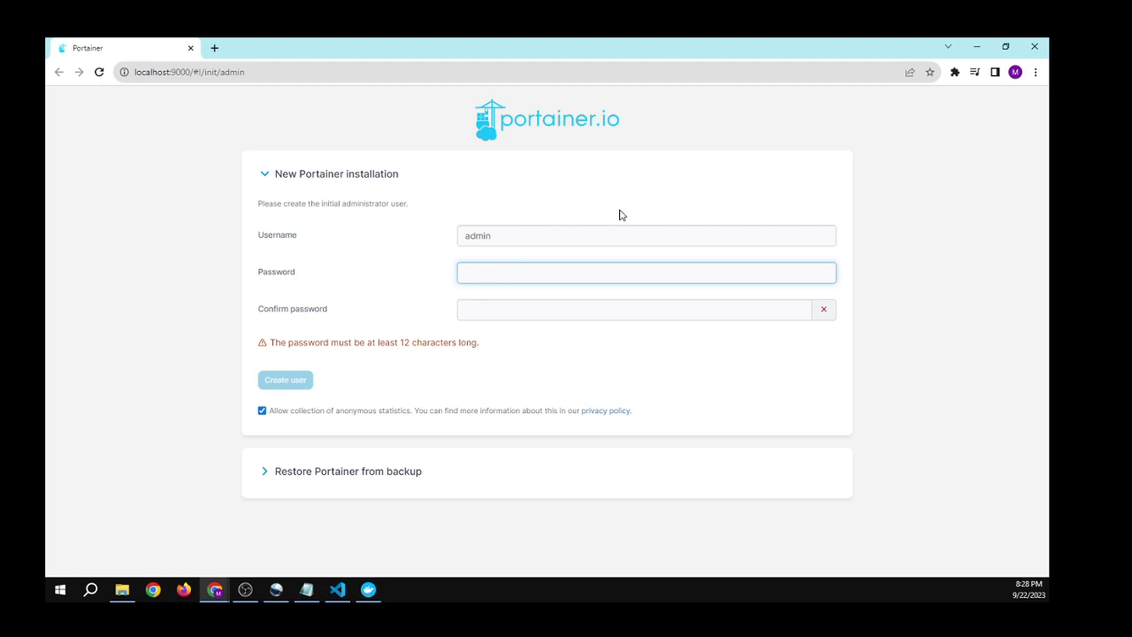
# Step: Close the browser window showing Portainer's localhost:9000 setup page
pyautogui.click(1034, 48)
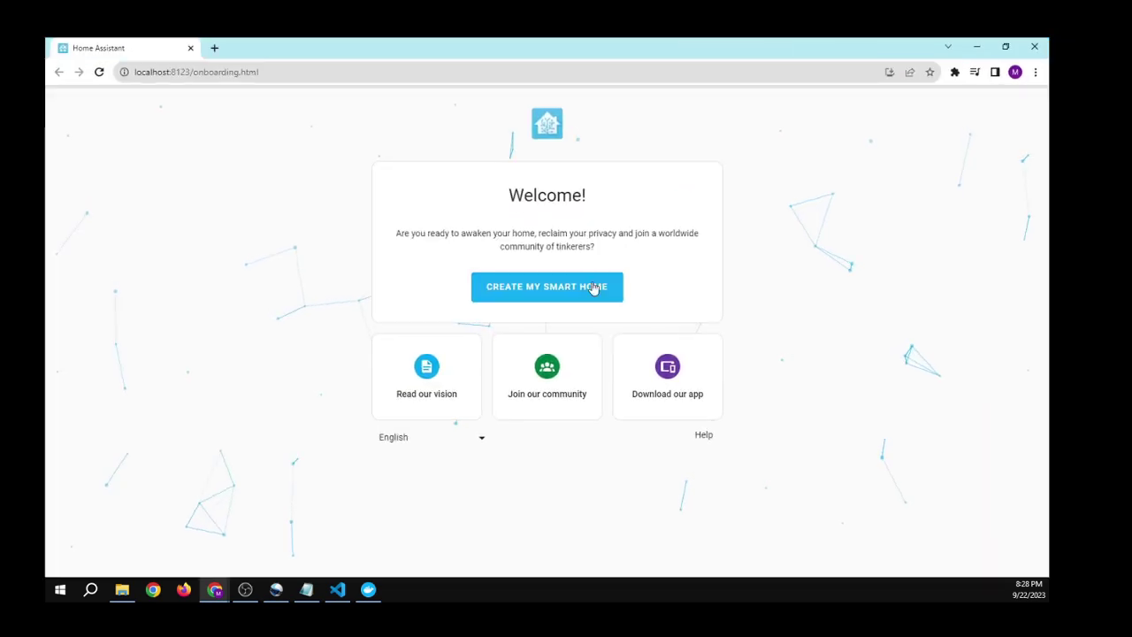
# Step: Choose CREATE MY SMART HOME on the localhost:8123 welcome page
pyautogui.click(525, 285)
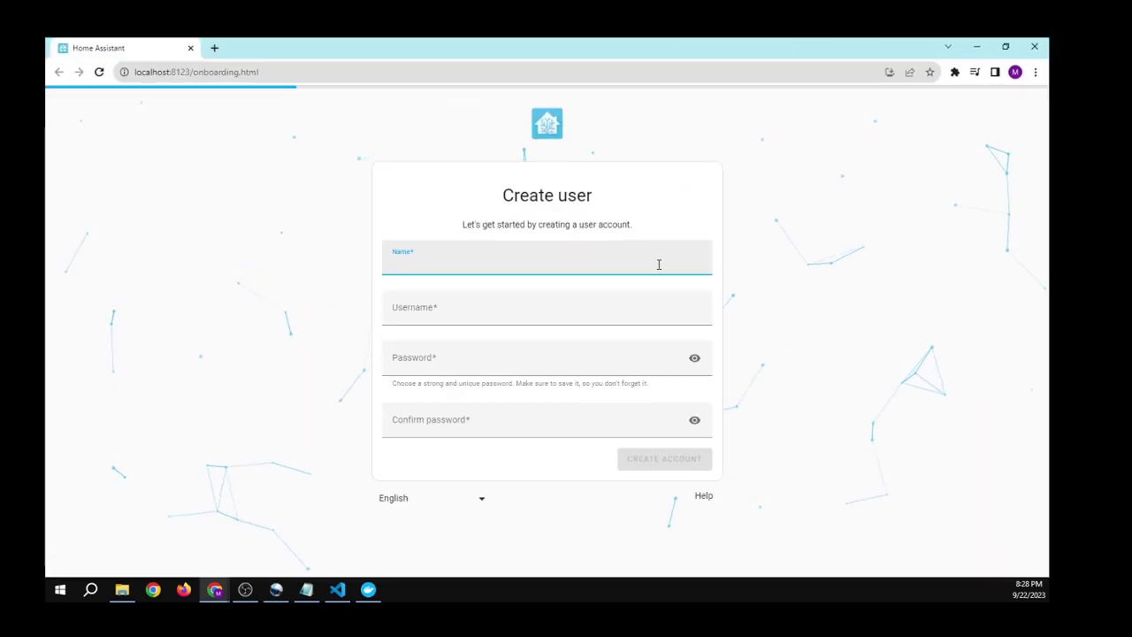